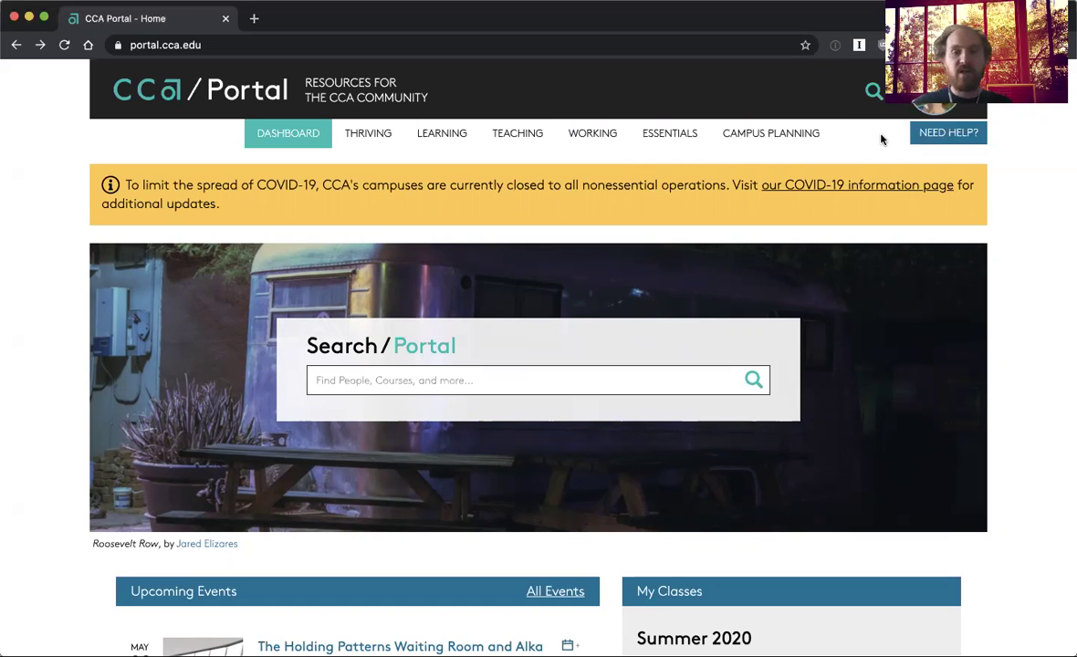
Step: Scroll to My Classes and open LITPA-2000-4: Making a Scene (Online)
scroll(882, 138, "down", 5)
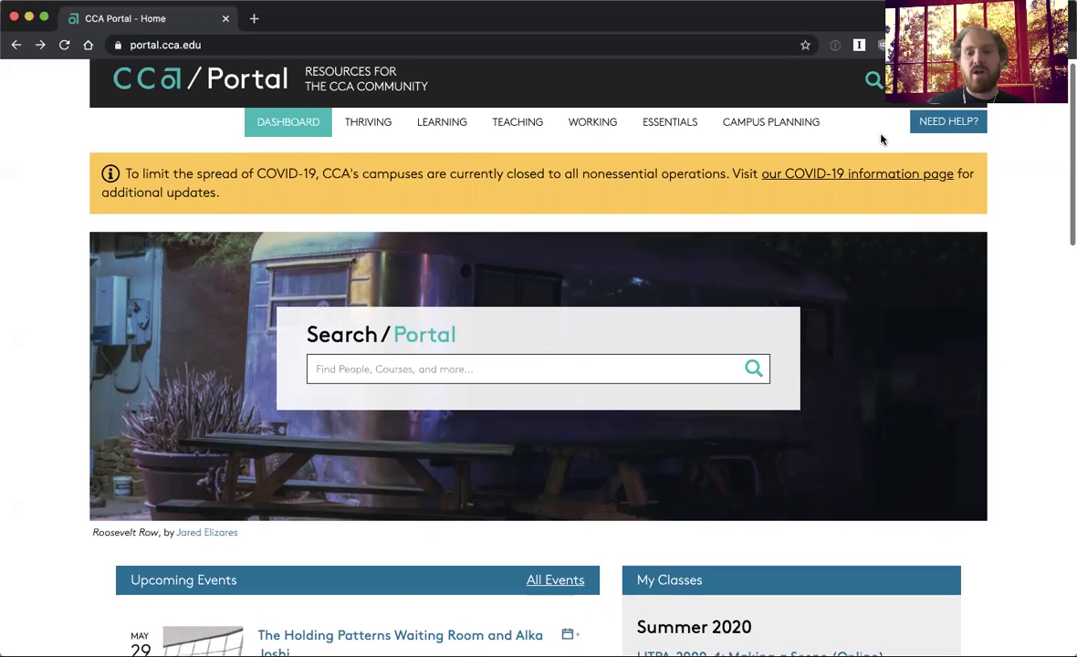
scroll(881, 138, "down", 1)
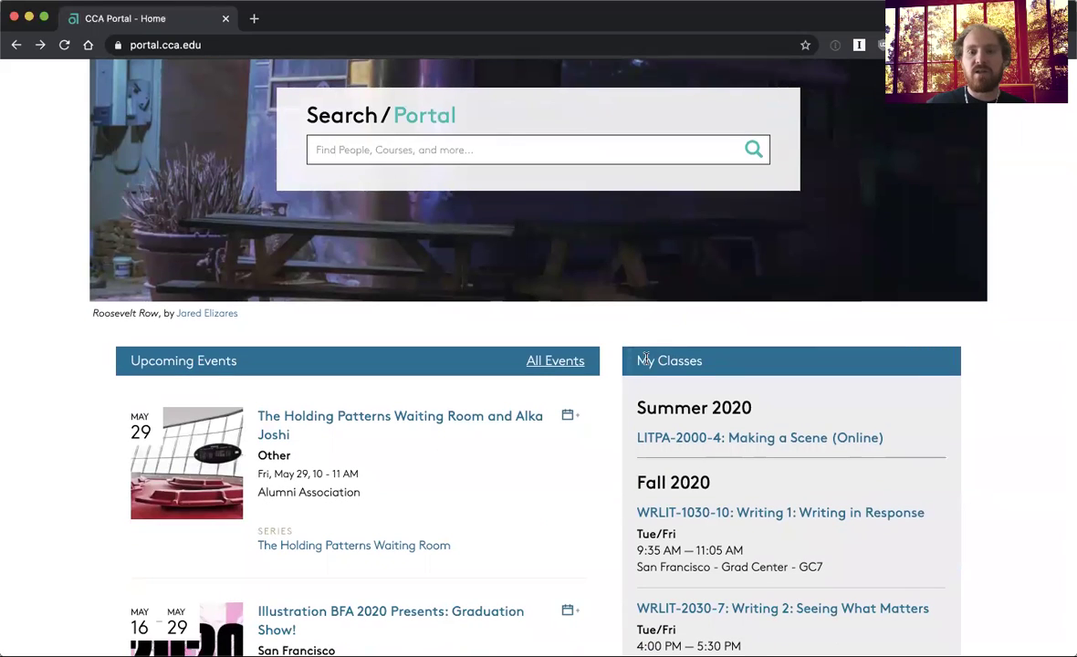
left_click_drag(635, 361, 716, 368)
left_click(716, 369)
scroll(719, 368, "up", 6)
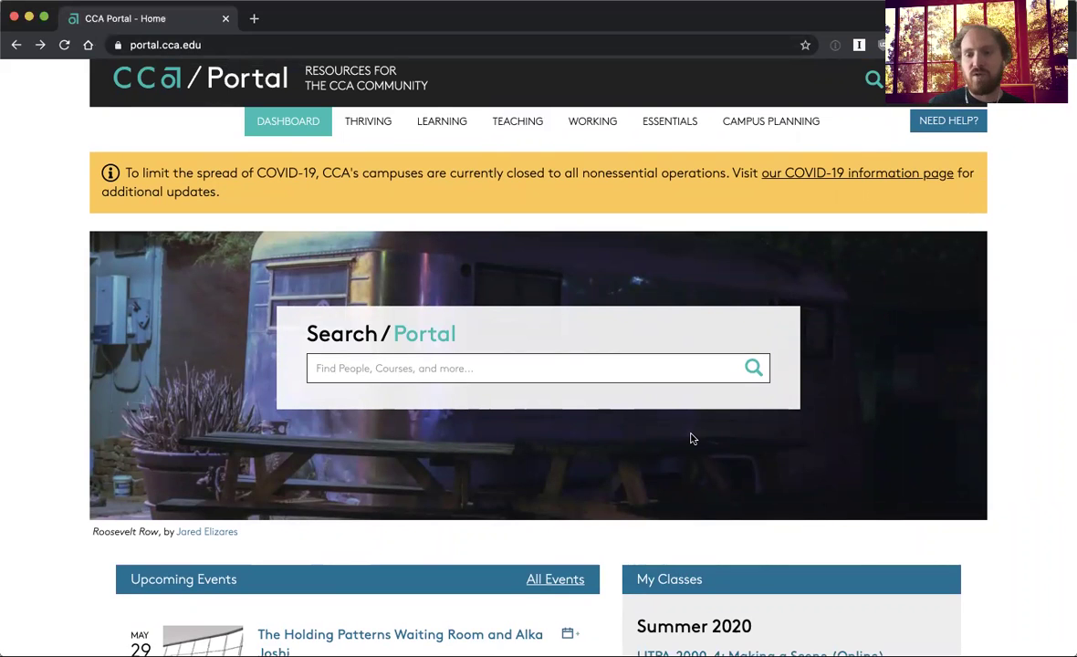
scroll(691, 440, "down", 5)
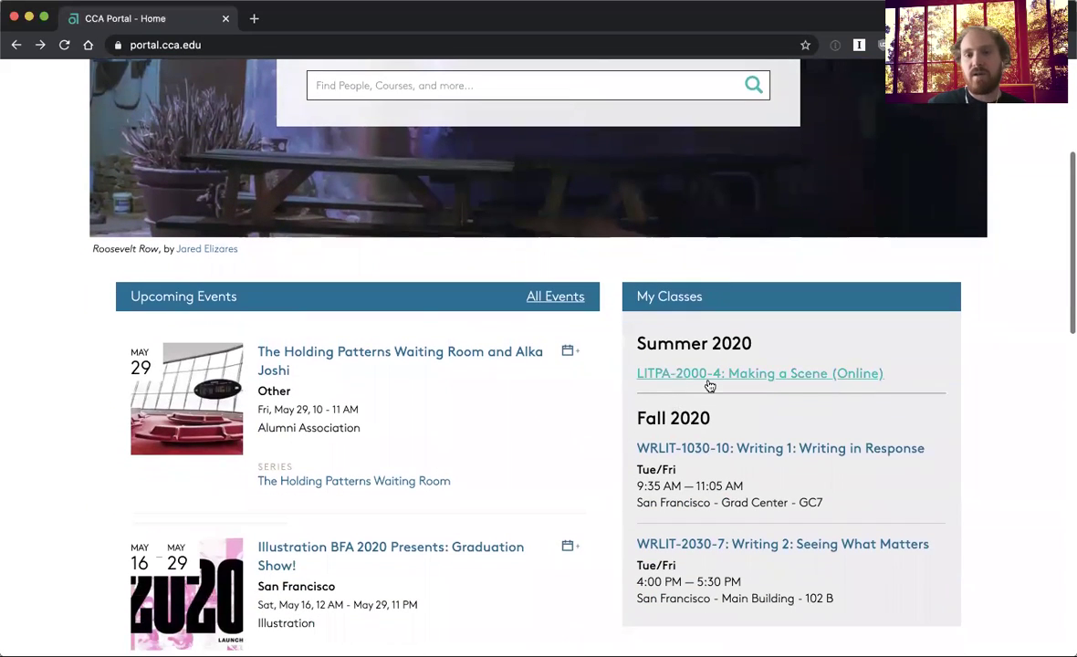
left_click(748, 374)
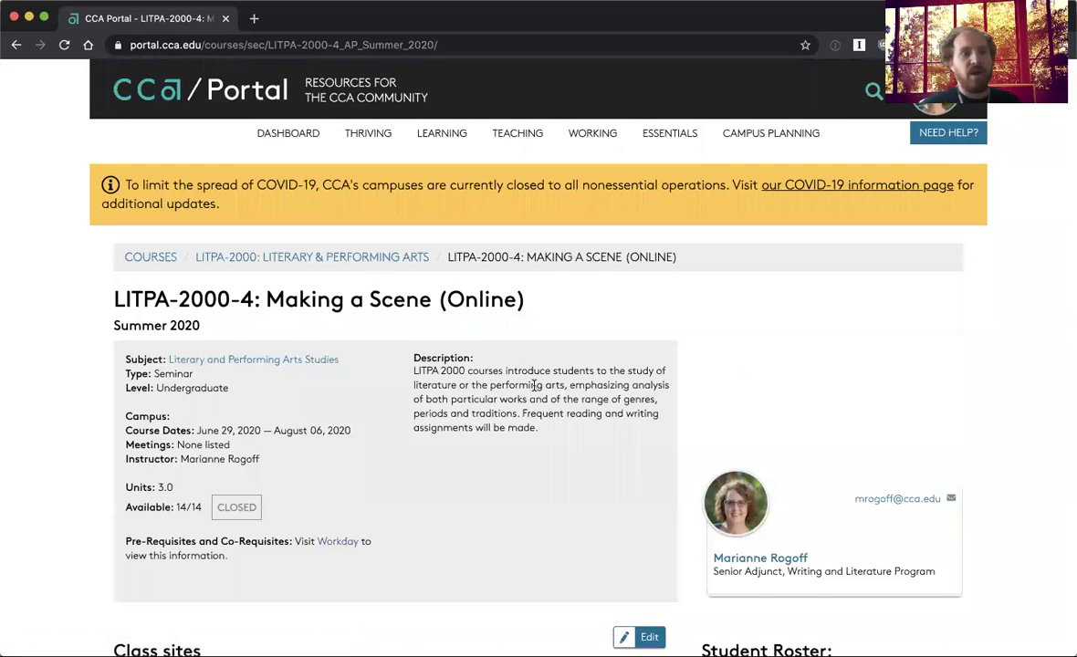
Step: Scroll down the Making a Scene course page toward its editing controls
scroll(534, 387, "down", 4)
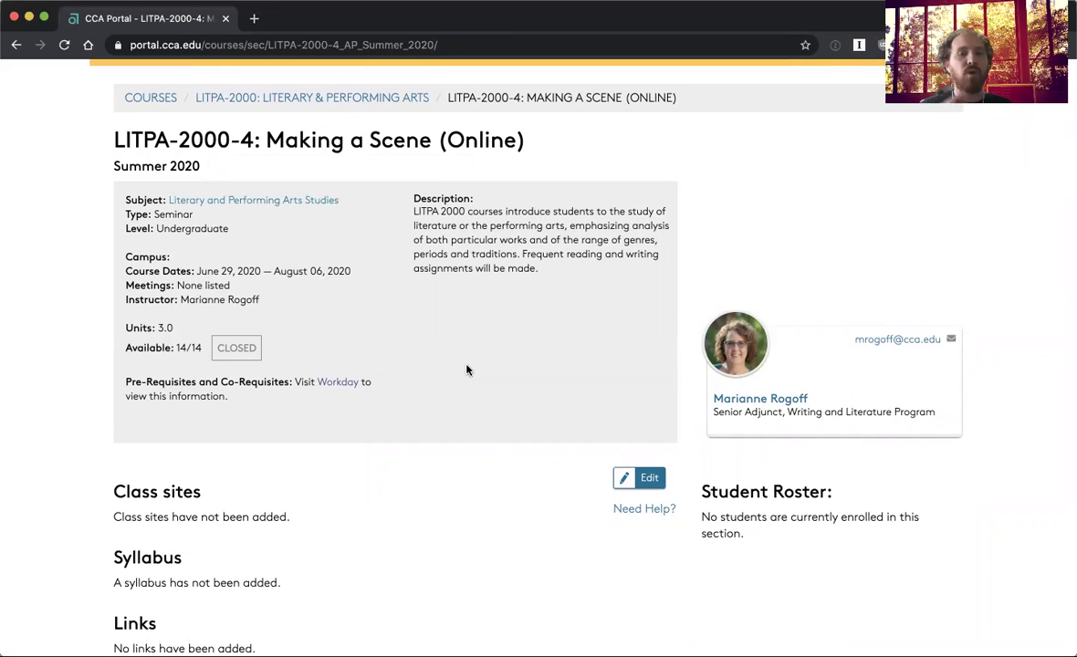
scroll(466, 369, "down", 4)
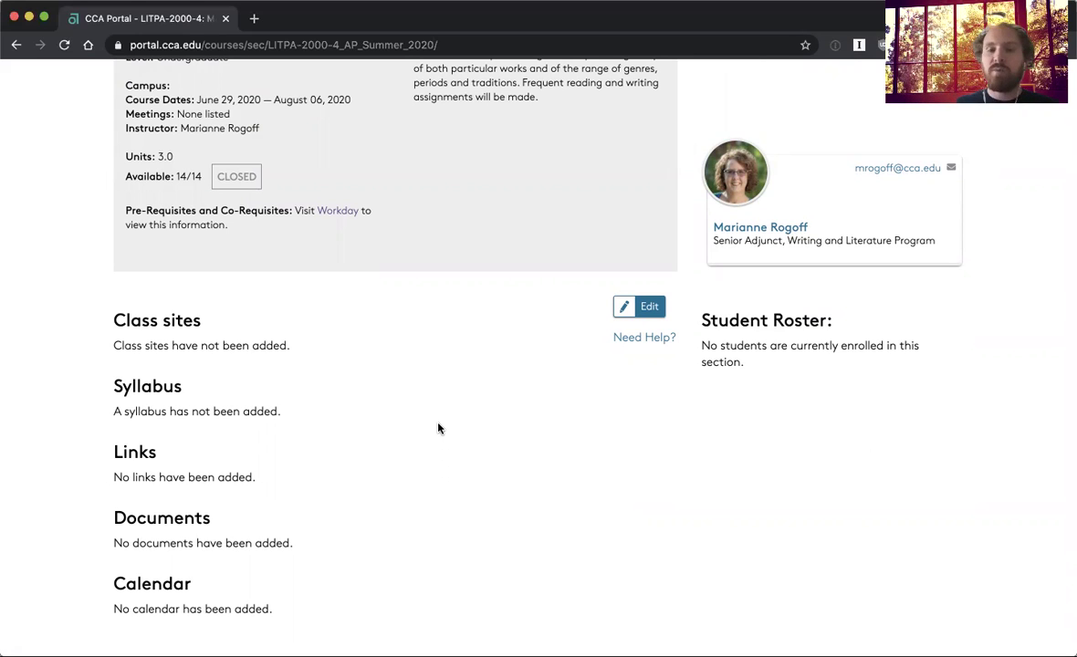
left_click(626, 309)
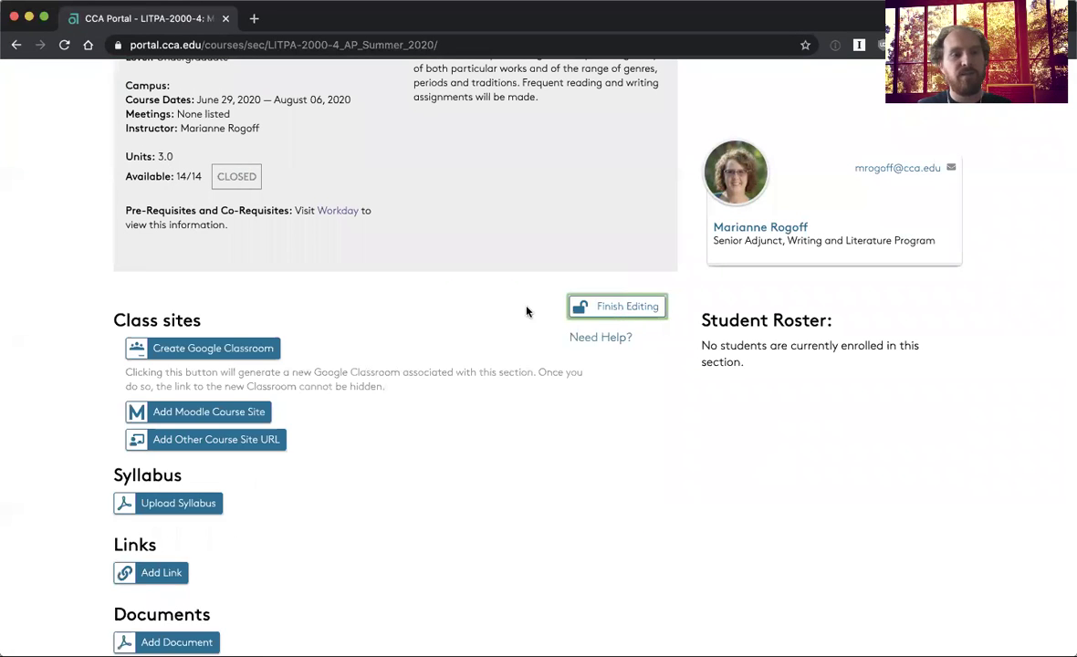
scroll(527, 311, "down", 2)
scroll(527, 311, "down", 1)
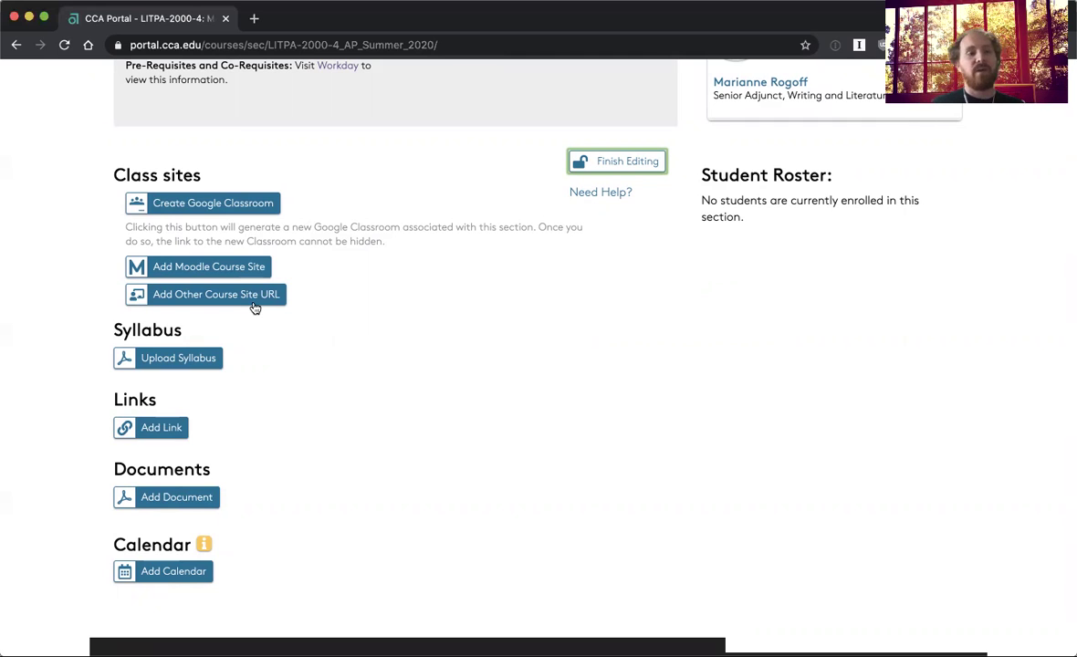
Step: Upload LITPA-2000-4-SU20-Syllabus.pdf as the course syllabus and check it's listed
left_click(198, 364)
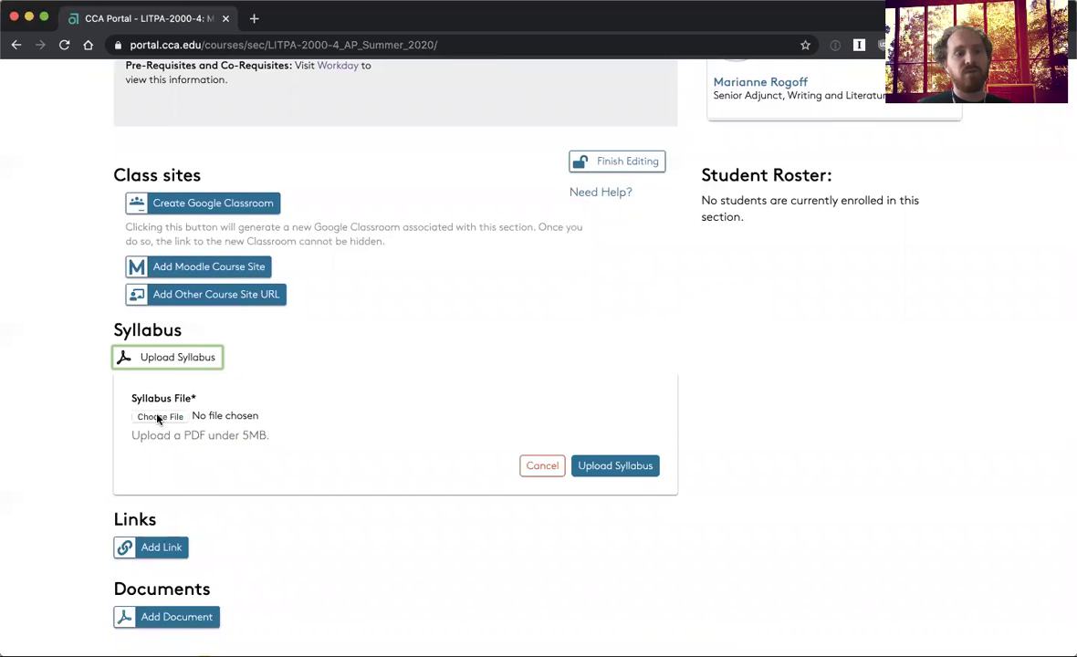
left_click(160, 418)
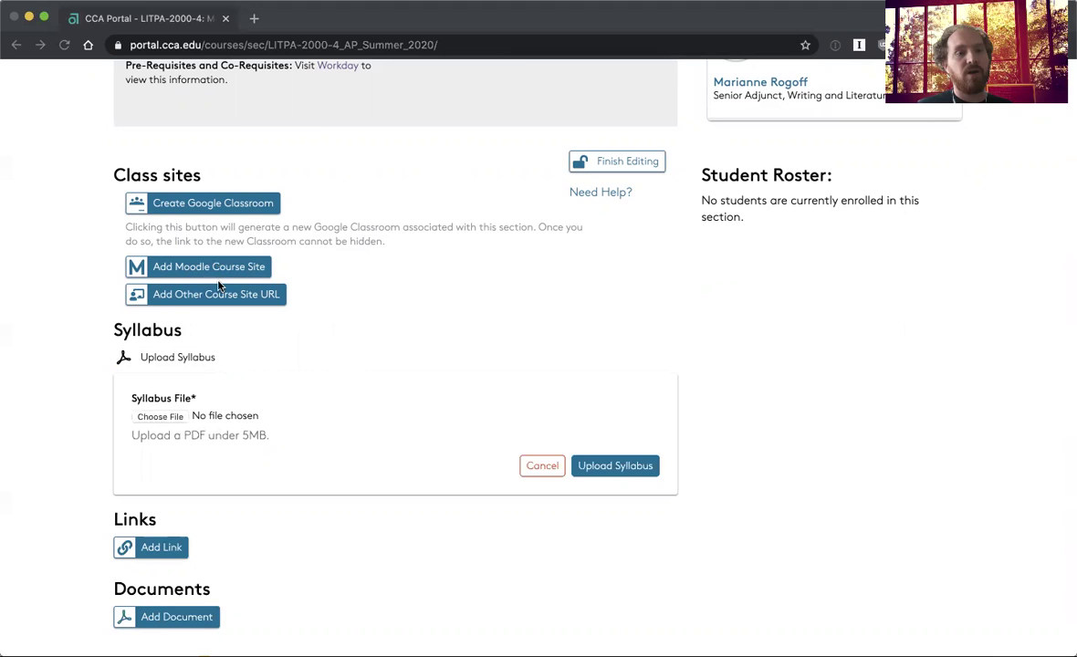
double_click(314, 110)
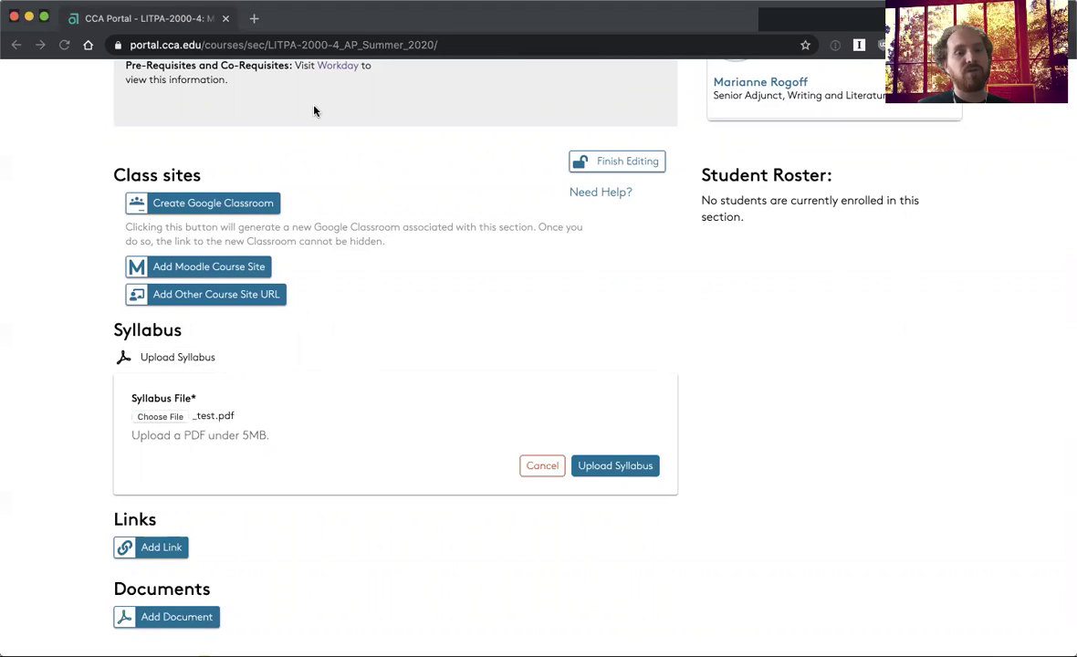
left_click(589, 469)
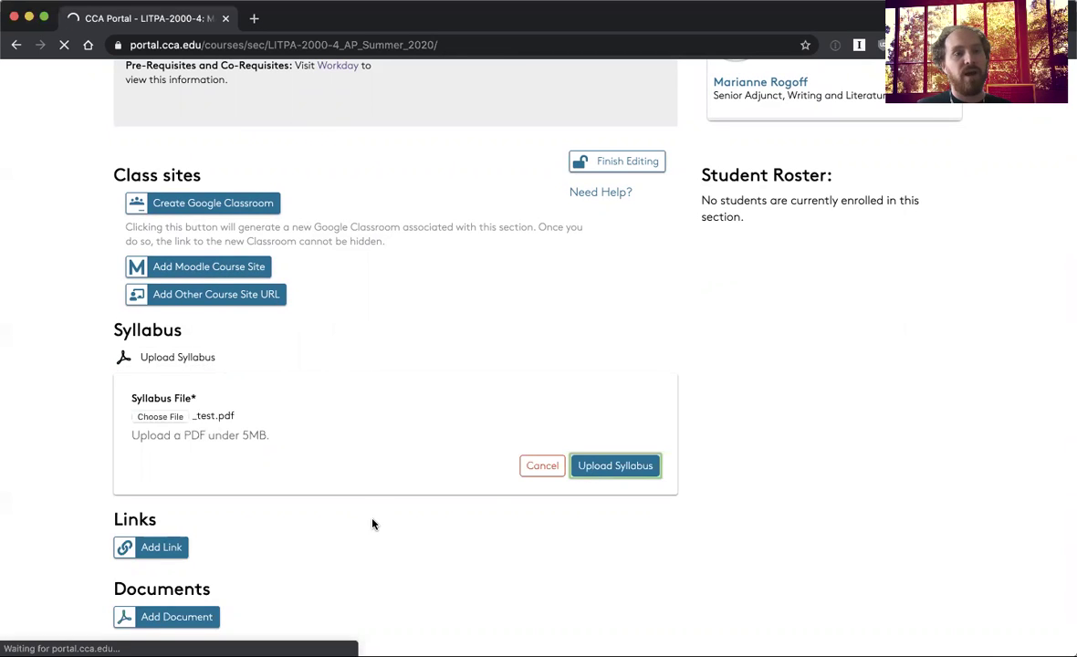
scroll(373, 524, "down", 1)
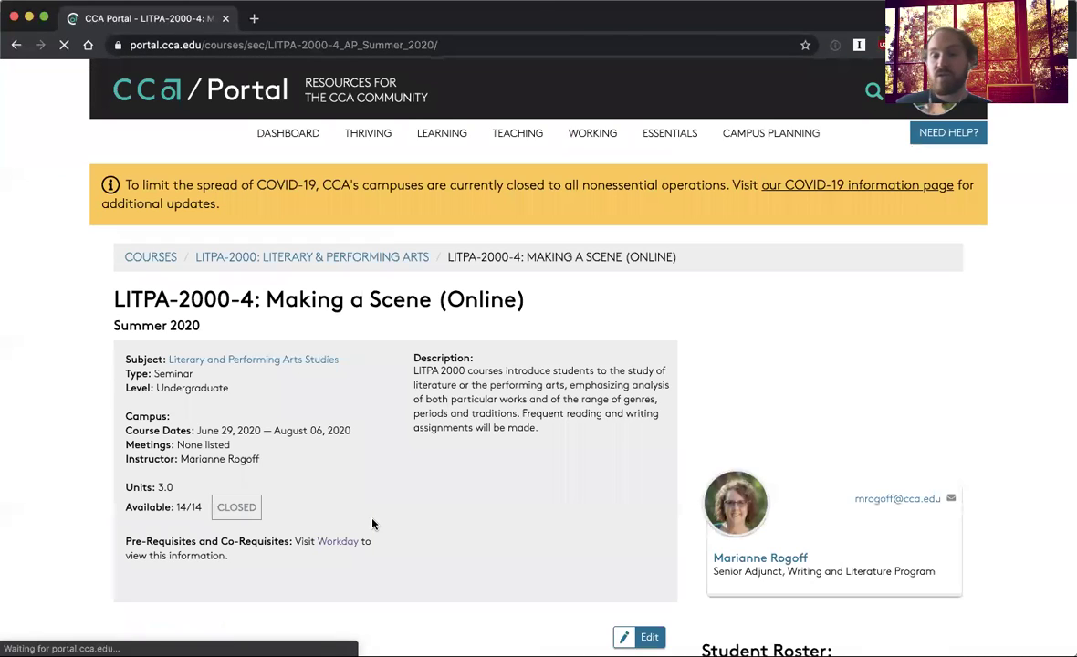
scroll(373, 524, "down", 5)
scroll(373, 524, "down", 3)
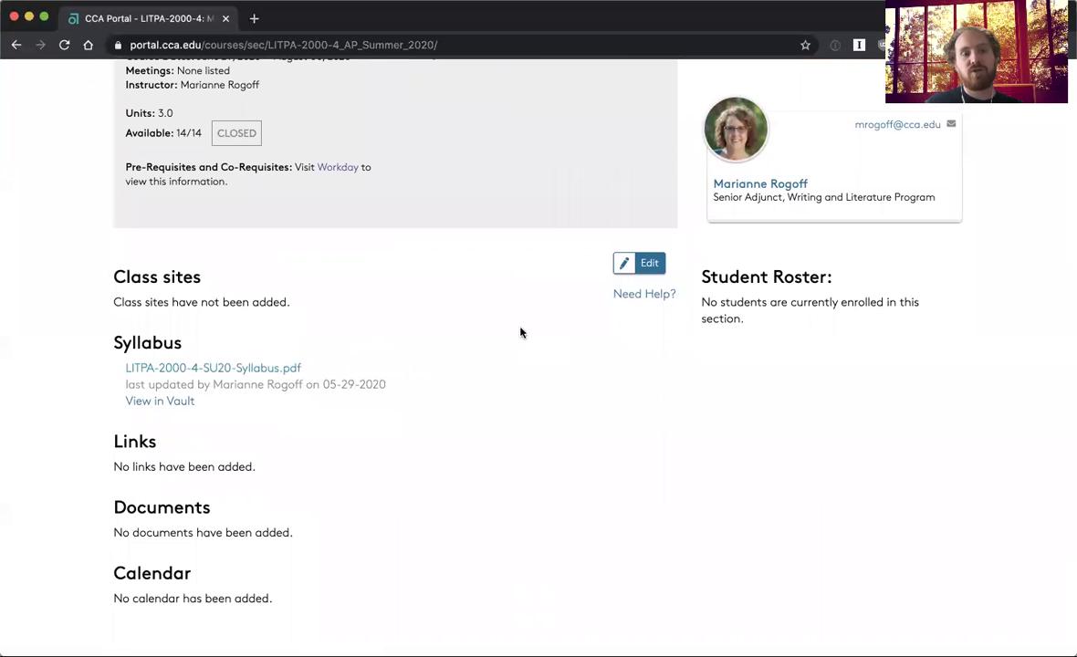
left_click(646, 264)
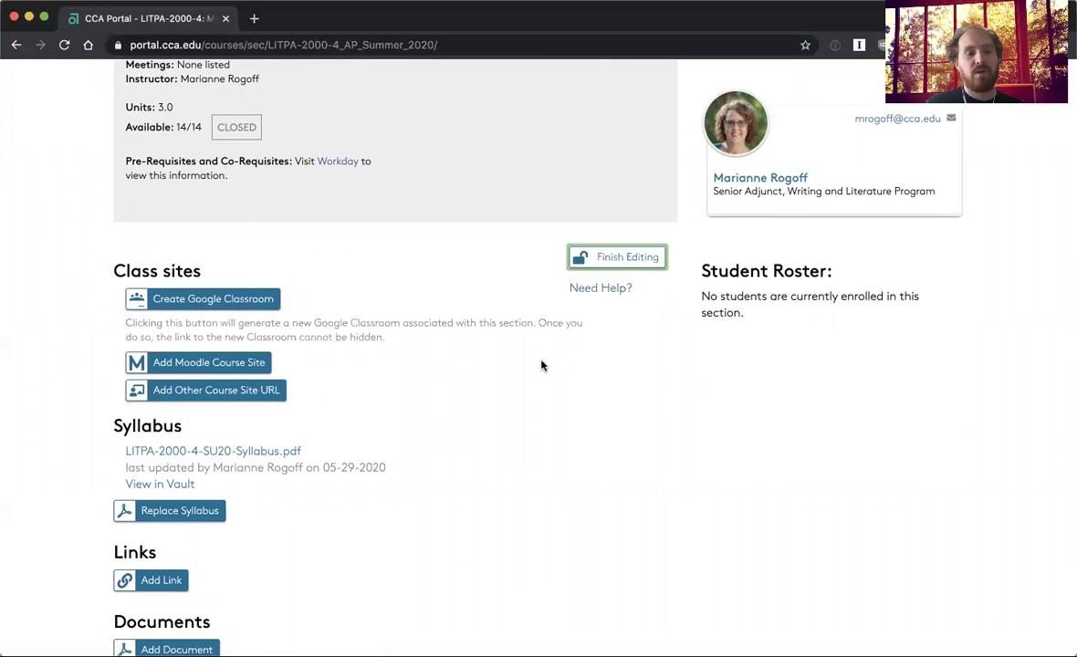
scroll(541, 365, "down", 4)
left_click(169, 387)
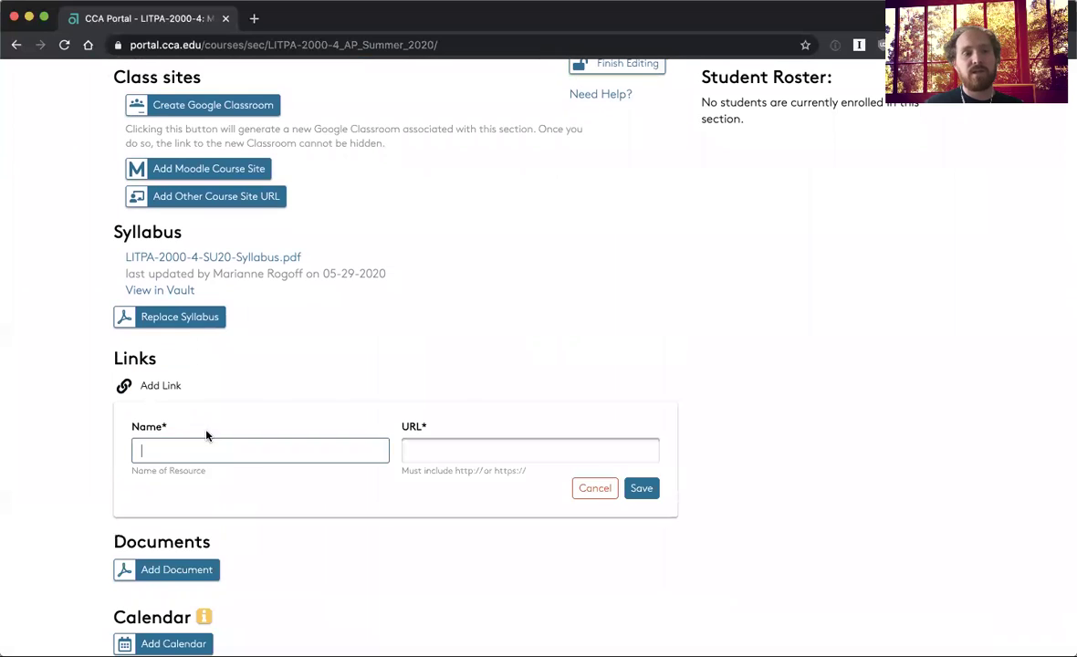
type("Useful resource")
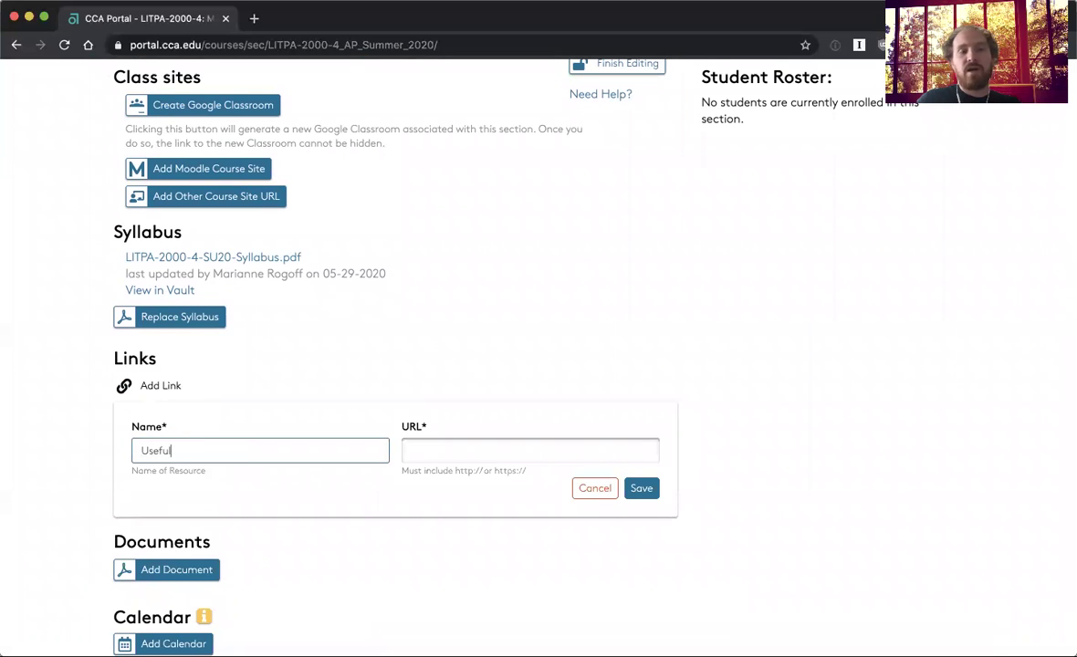
left_click(471, 444)
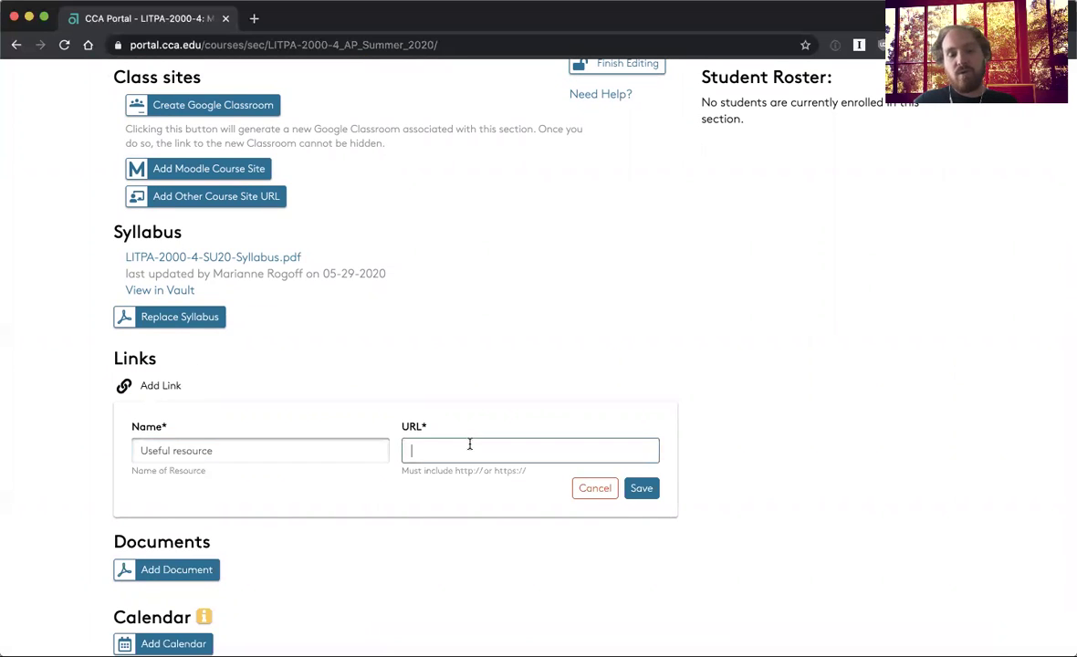
type("http://example.com")
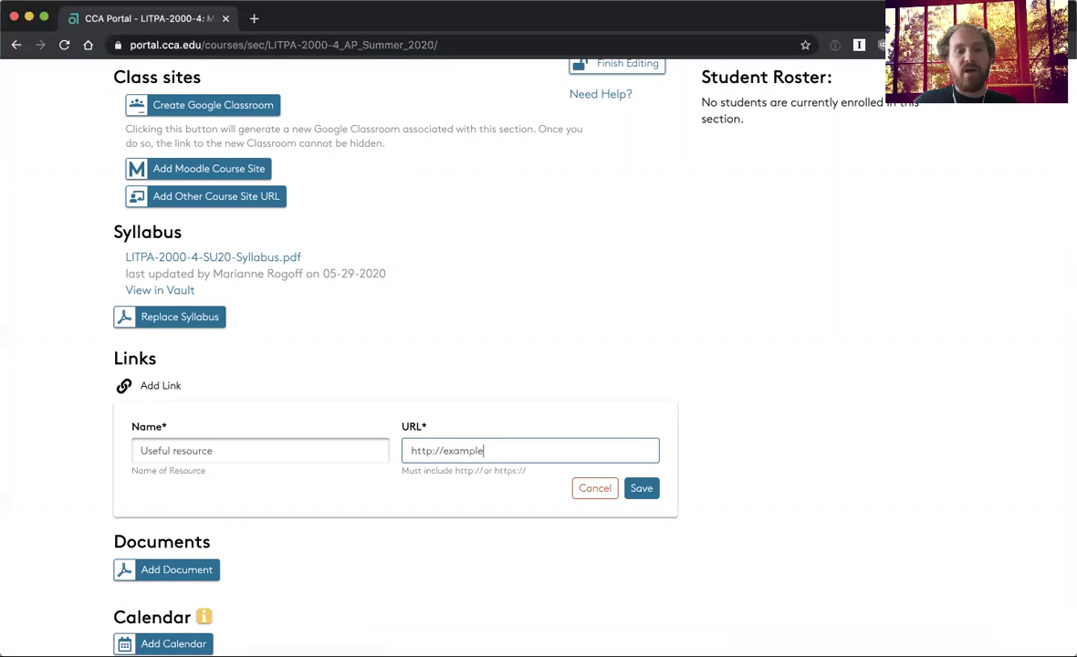
left_click(642, 489)
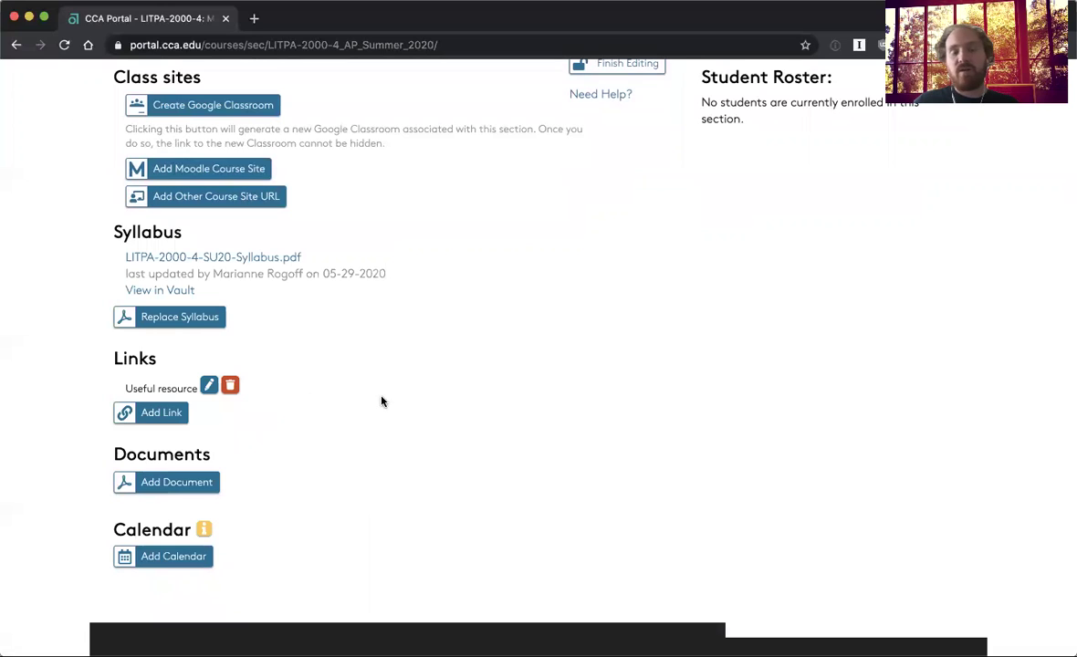
Step: Start a new course document titled 'Textbook' without saving it
left_click(176, 482)
scroll(259, 476, "down", 2)
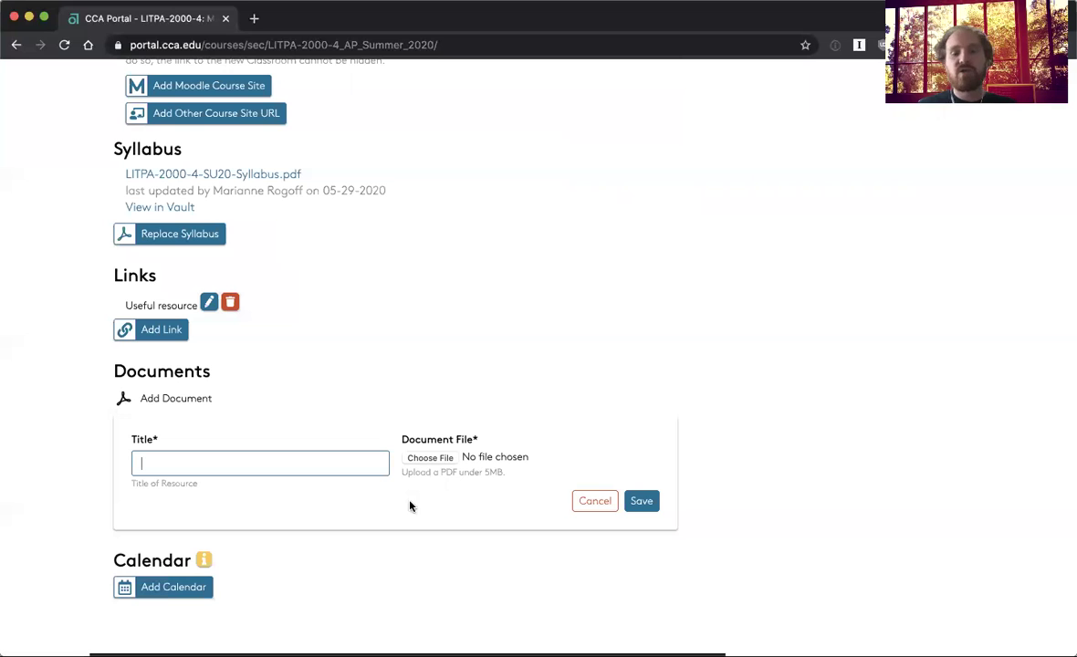
type("Textboo")
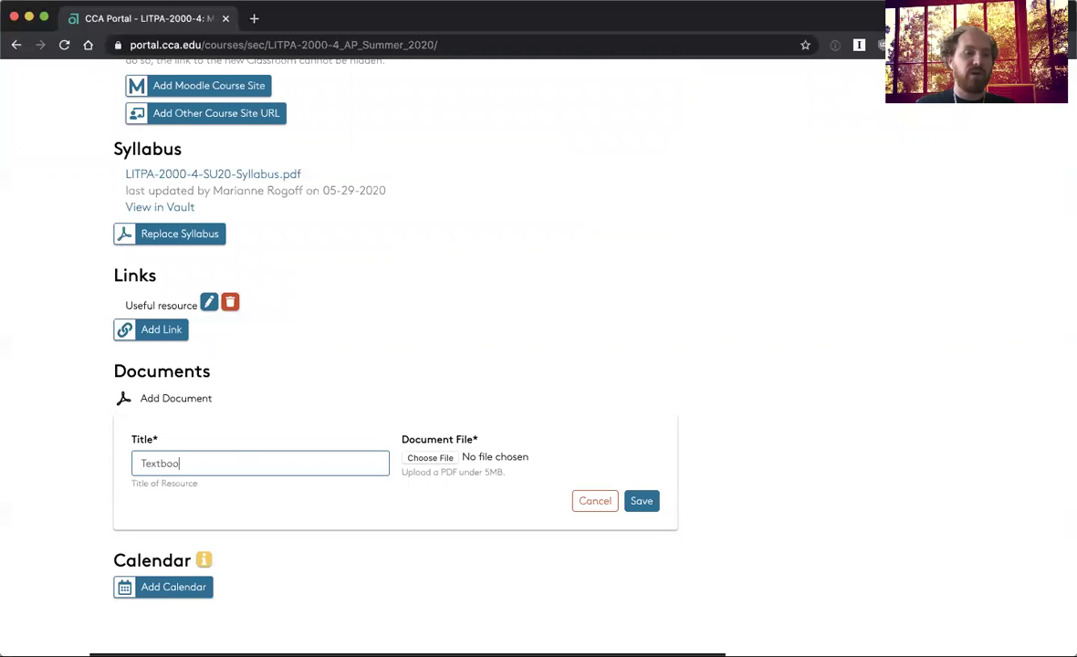
type("k")
scroll(502, 568, "down", 2)
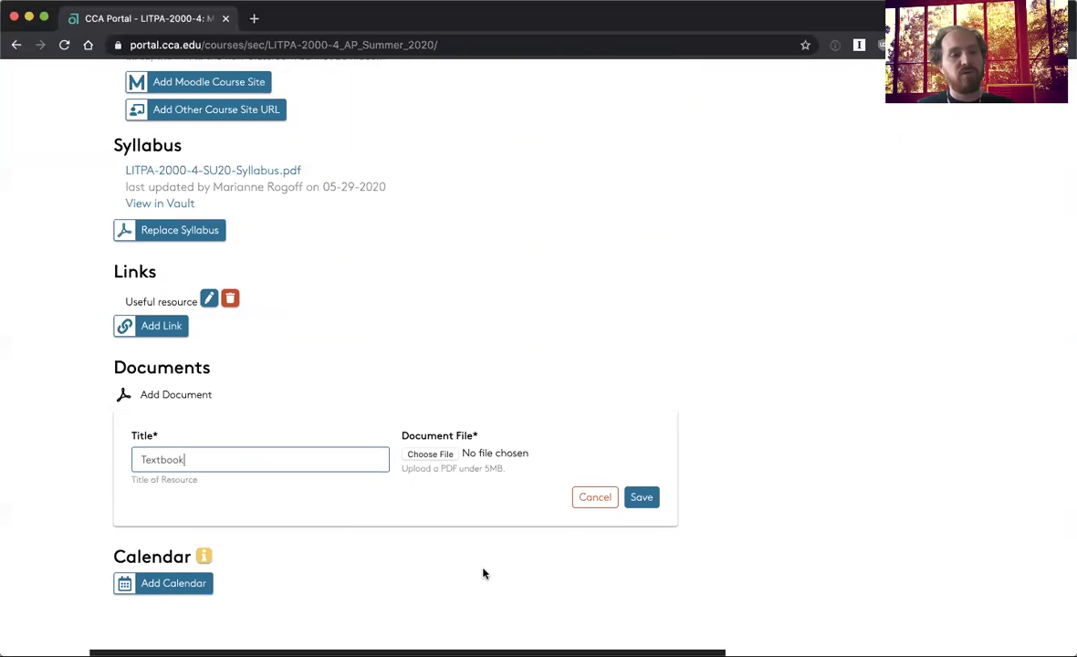
Step: Open the Google Calendar entry for the section, then scroll back up the page
left_click(189, 520)
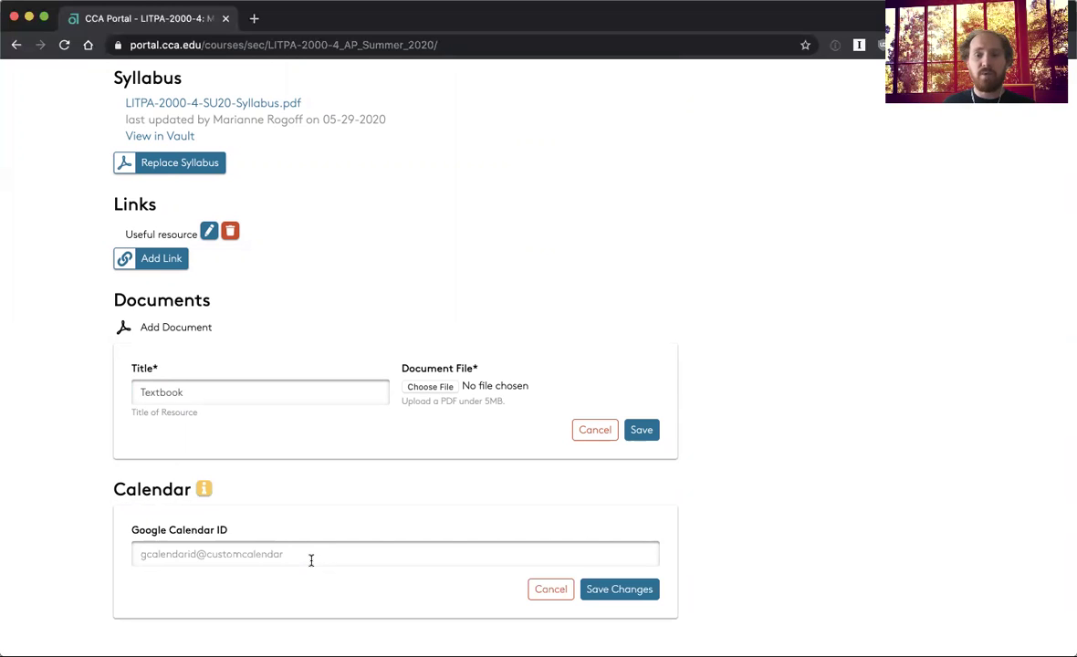
scroll(310, 560, "up", 2)
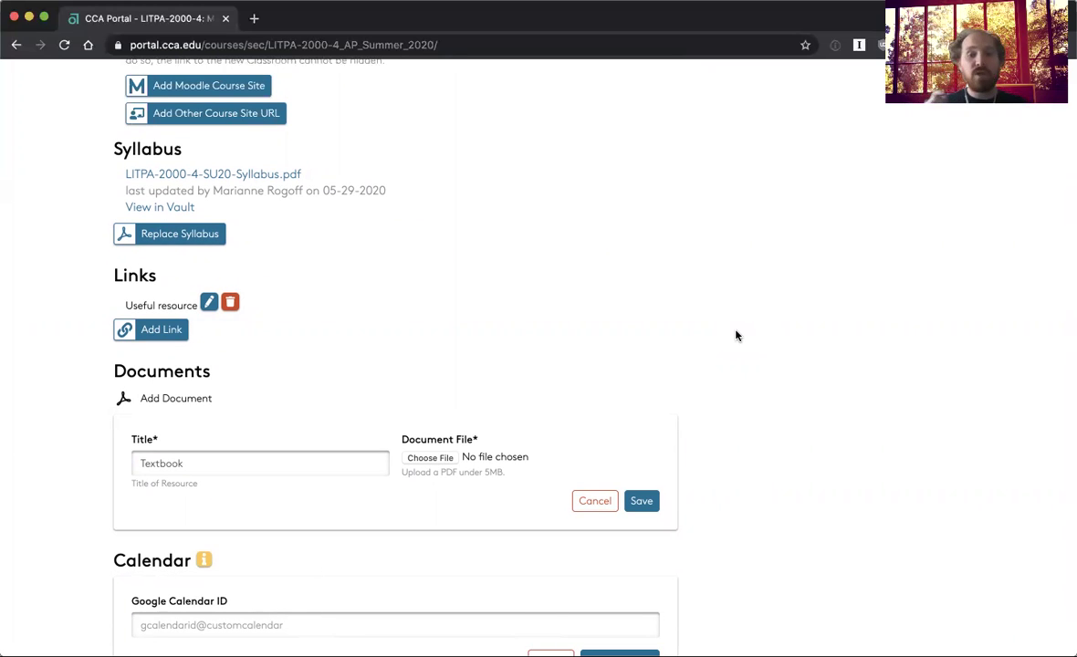
scroll(737, 335, "up", 6)
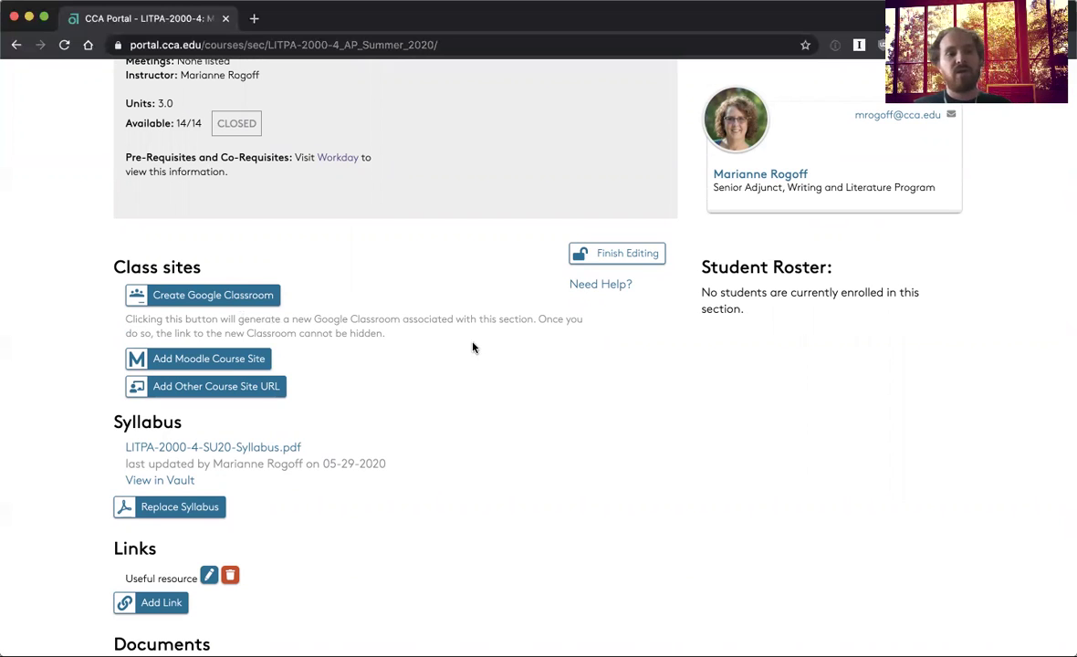
Step: Leave edit mode and review the read-only page with the syllabus and Useful resource link
scroll(224, 525, "down", 3)
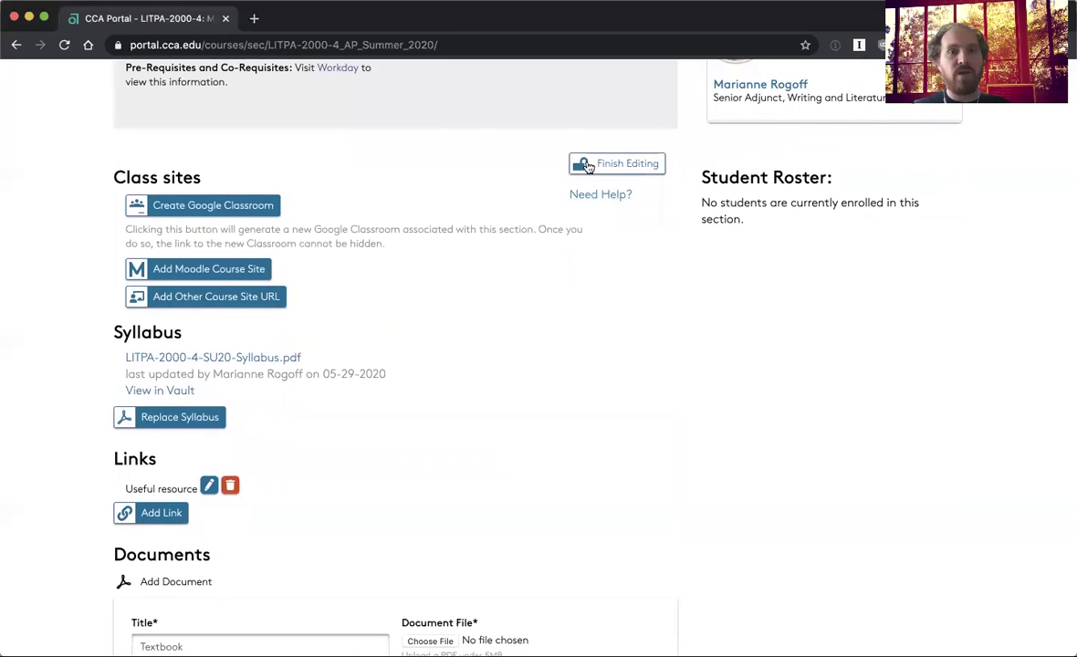
left_click(589, 165)
scroll(551, 392, "up", 2)
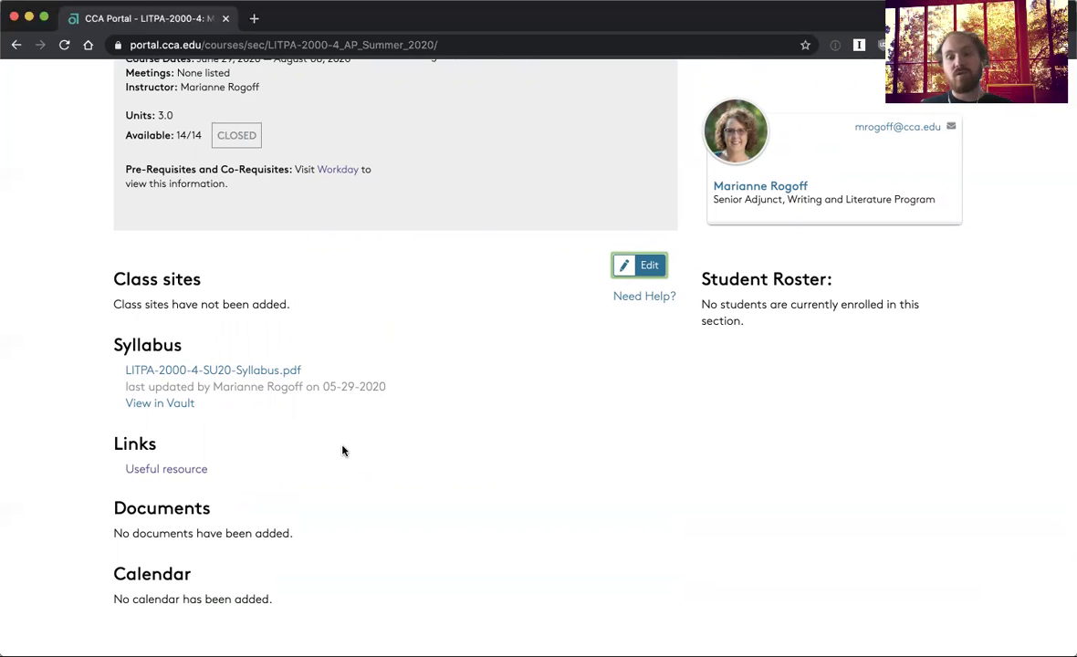
scroll(343, 450, "up", 2)
scroll(490, 372, "down", 1)
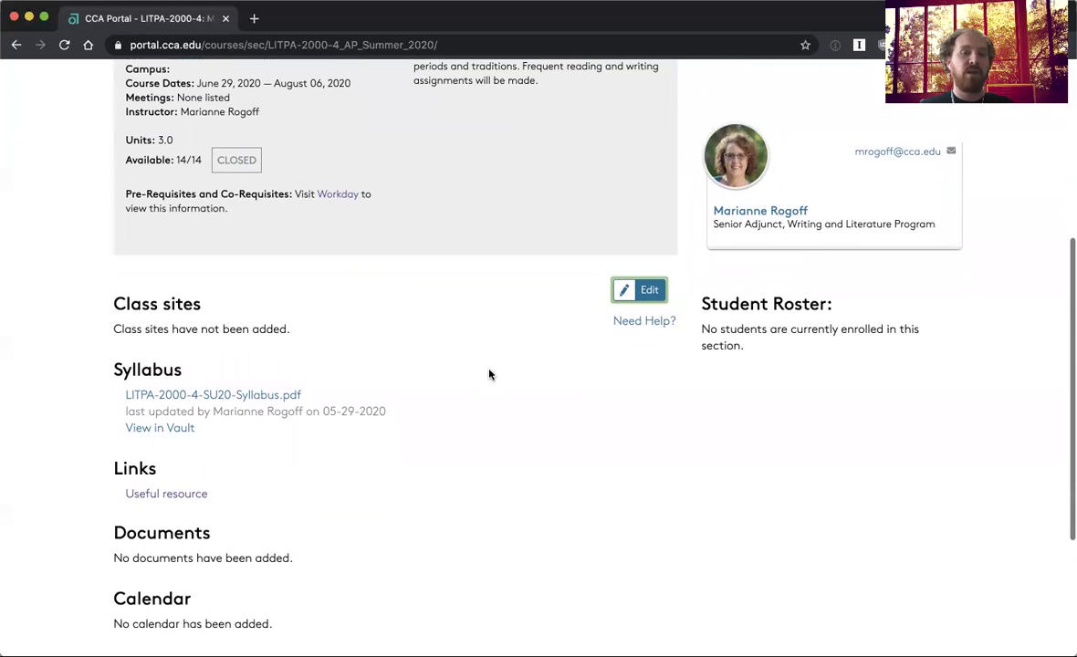
Step: Open and read the 'Course Section Pages in the Portal for Faculty' help article
left_click(660, 328)
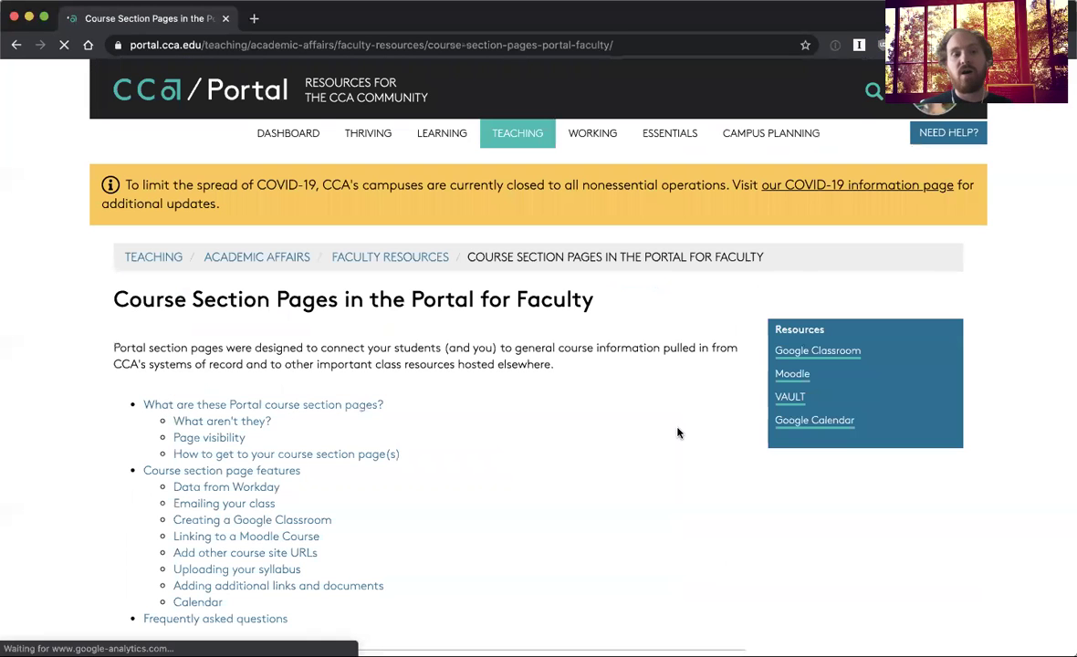
scroll(678, 433, "down", 2)
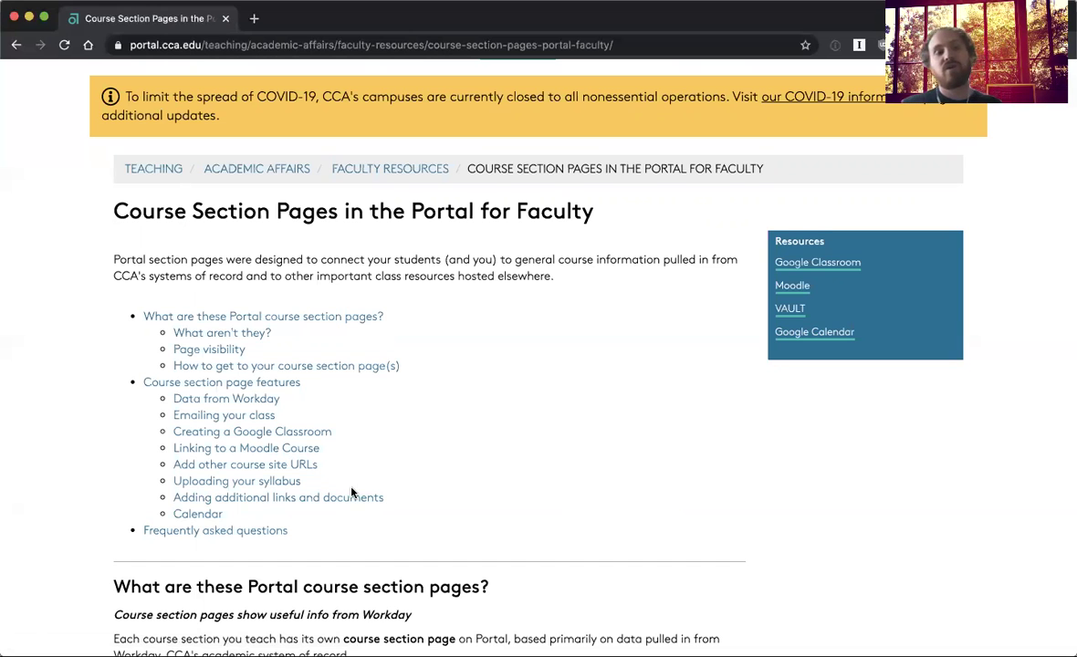
scroll(352, 493, "up", 1)
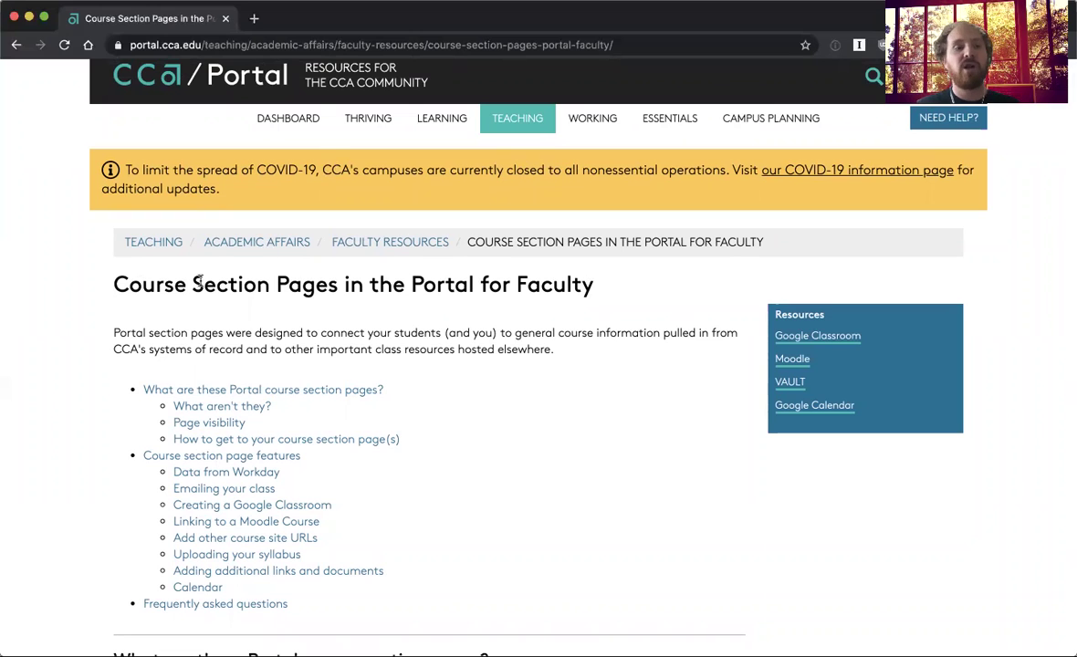
Step: From the portal home, search for 'course section page faculty' and browse the results
left_click(219, 80)
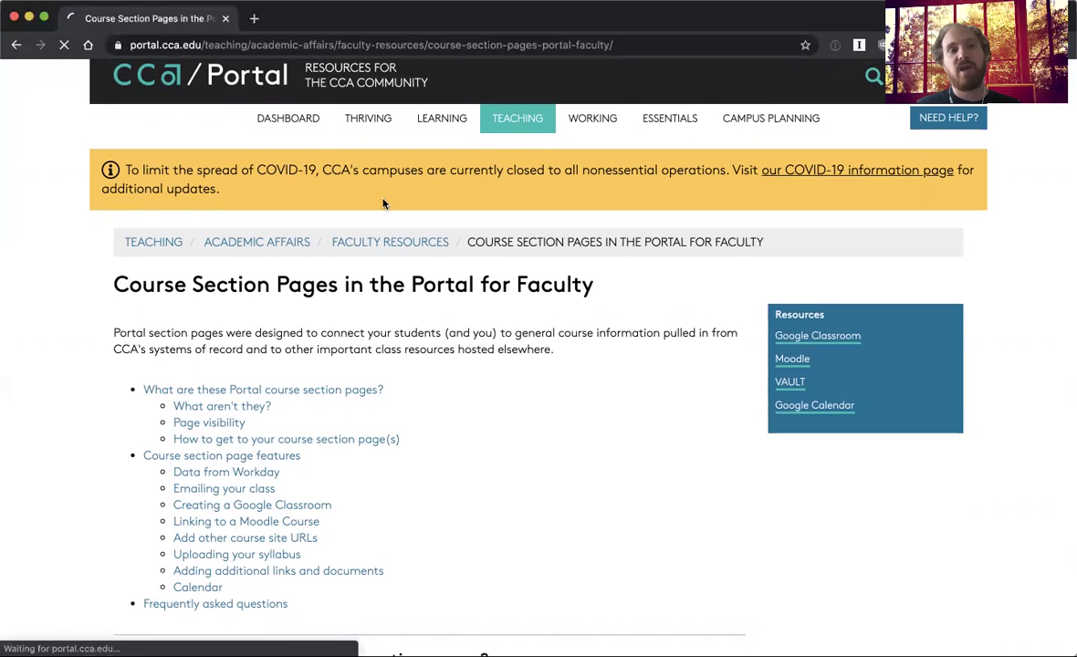
left_click(489, 372)
type("cours")
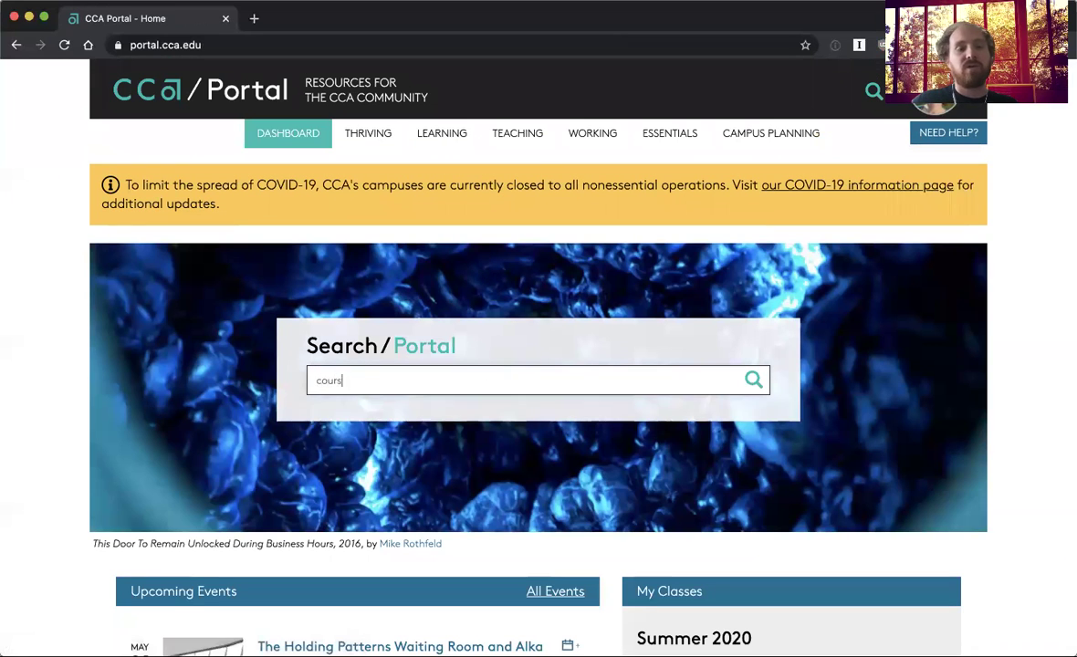
type("e section page faculty")
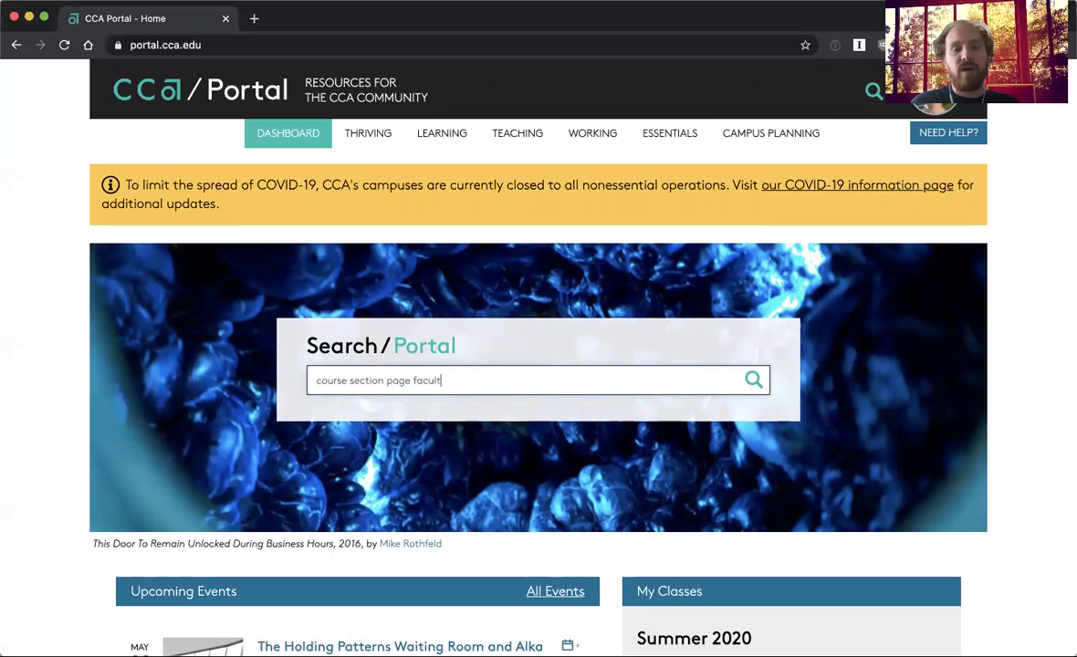
key("Return")
scroll(497, 349, "down", 2)
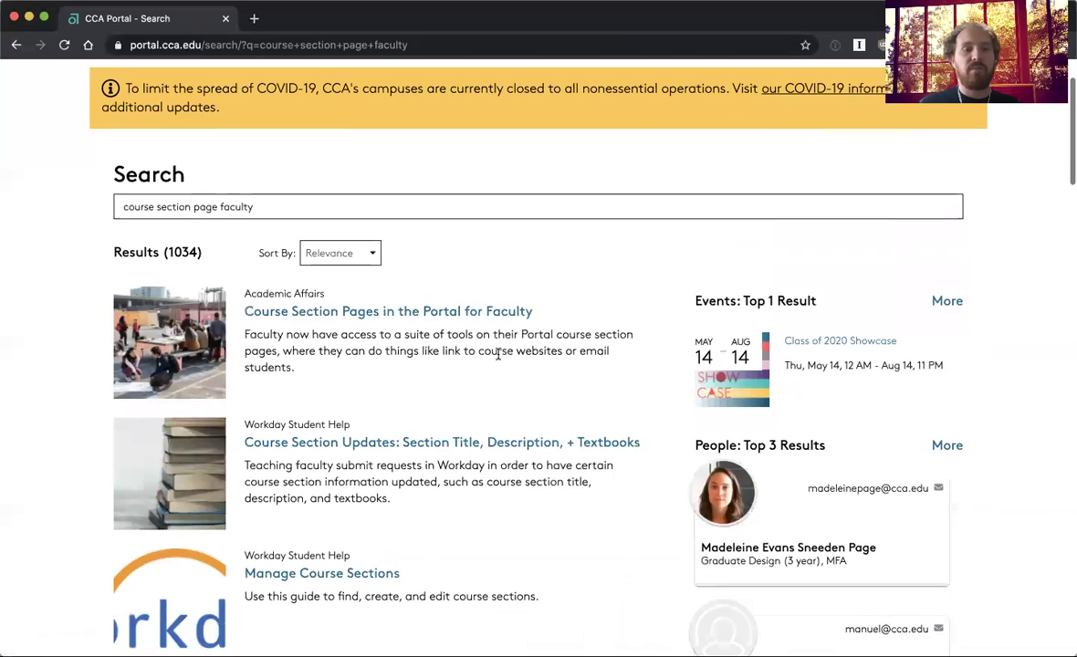